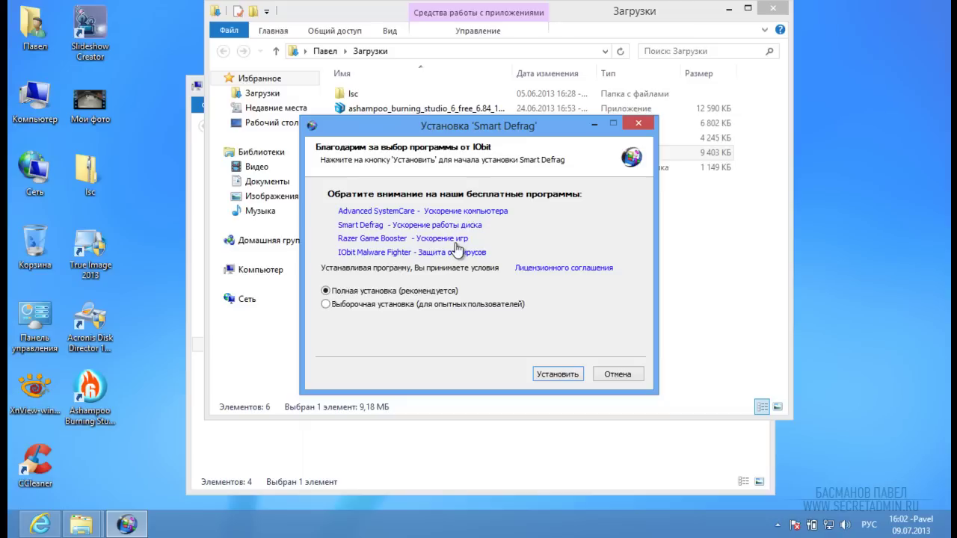
{"action": "left_click", "coordinate": [341, 309]}
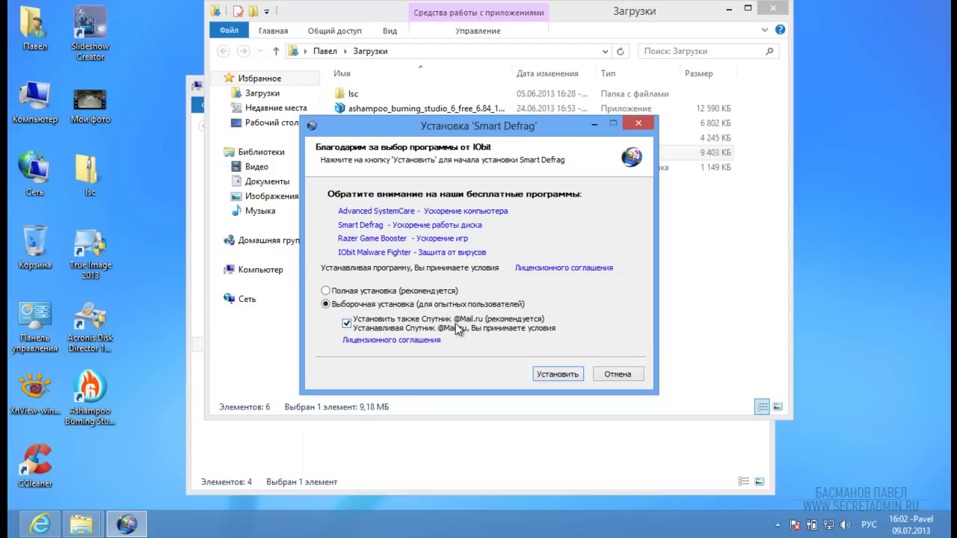
{"action": "left_click", "coordinate": [348, 325]}
{"action": "left_click", "coordinate": [563, 374]}
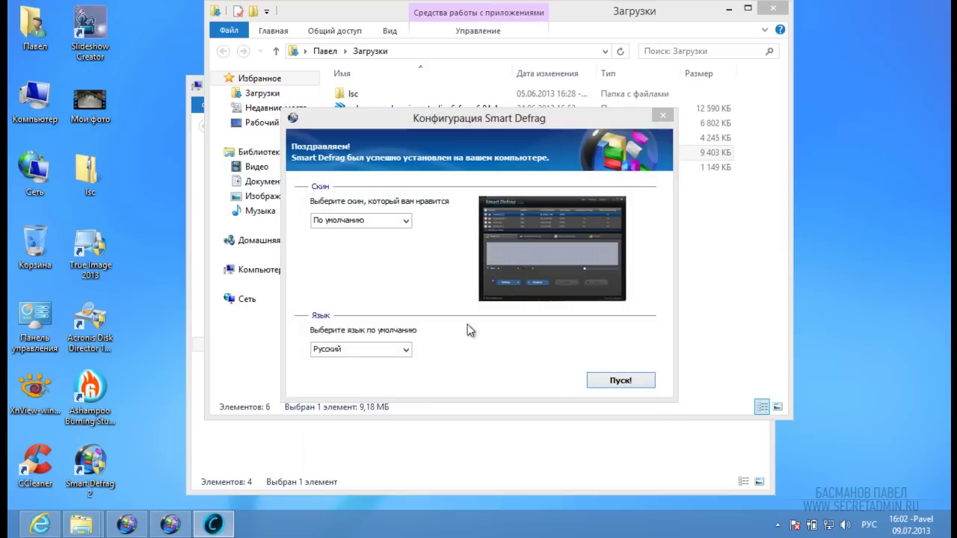
{"action": "left_click", "coordinate": [605, 383]}
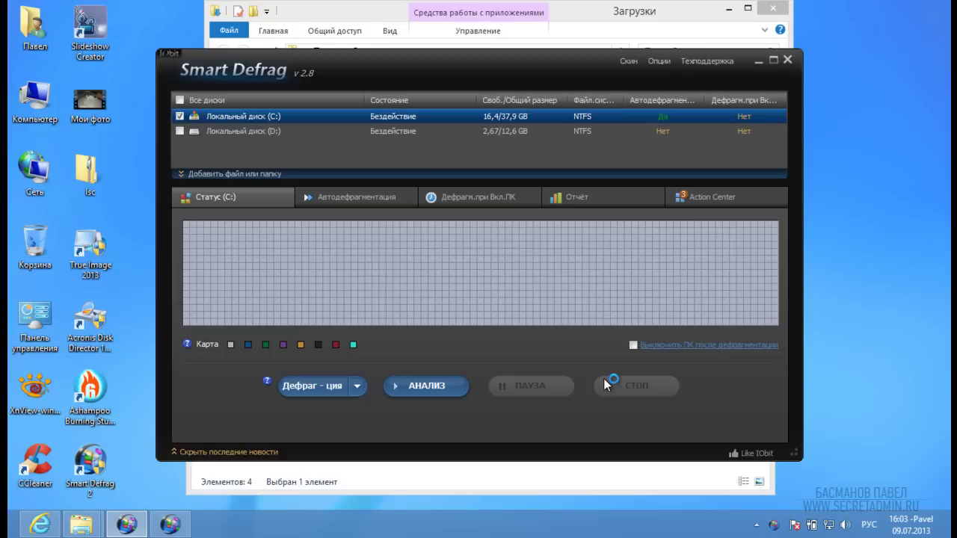
Close the IObit thank-you page in the browser and maximize the Smart Defrag window.
{"action": "left_click", "coordinate": [96, 474]}
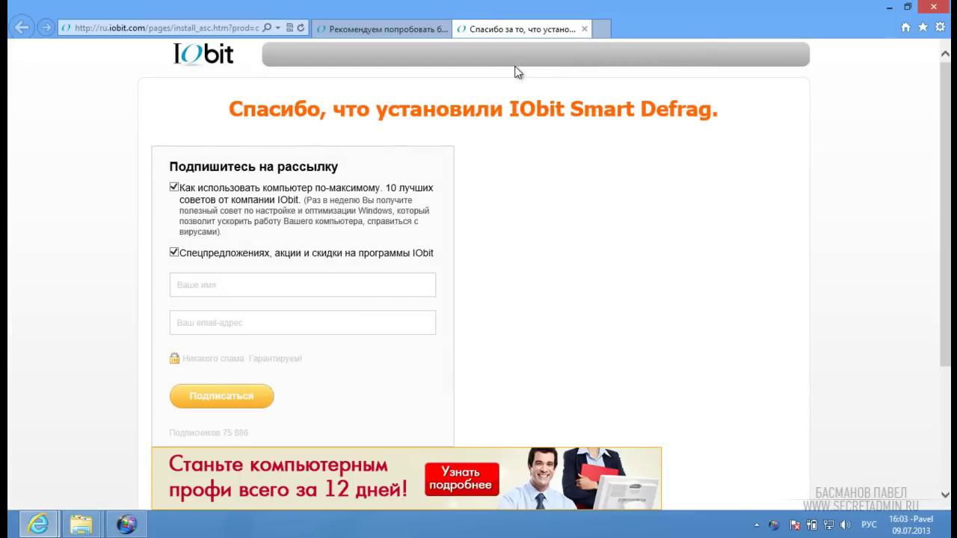
{"action": "left_click", "coordinate": [933, 7]}
{"action": "left_click", "coordinate": [463, 269]}
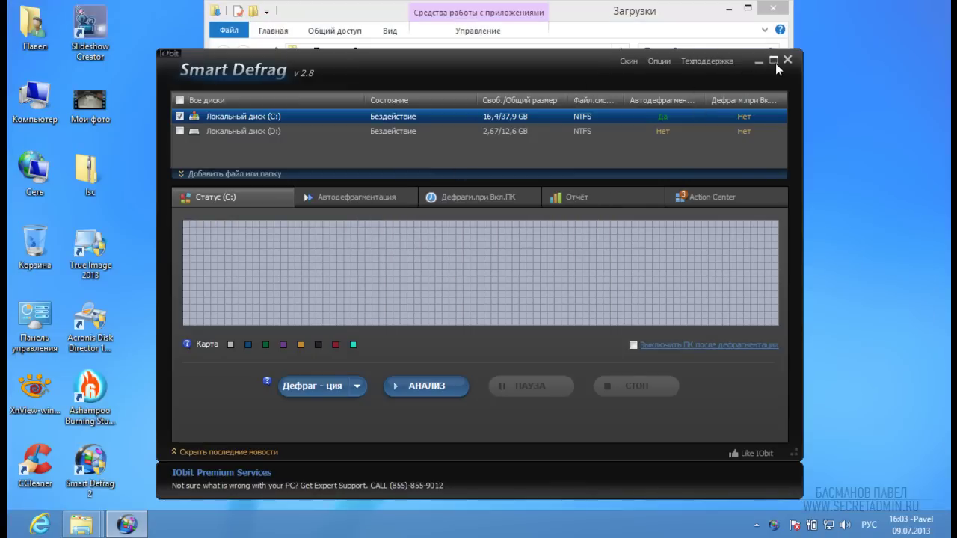
{"action": "left_click", "coordinate": [774, 61]}
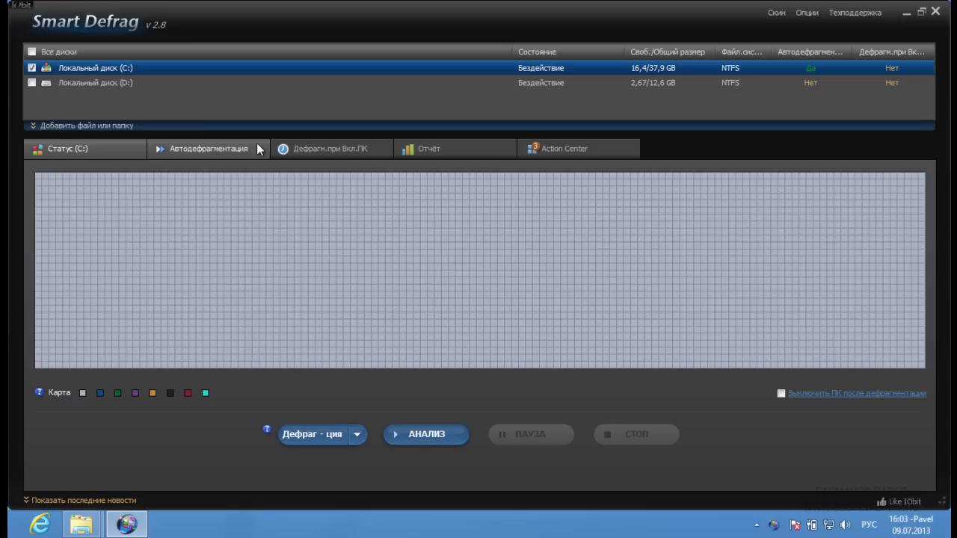
Review the skin choices and all settings pages, from general and defragmentation options to exclusions and user interface, and accept the settings.
{"action": "left_click", "coordinate": [778, 15]}
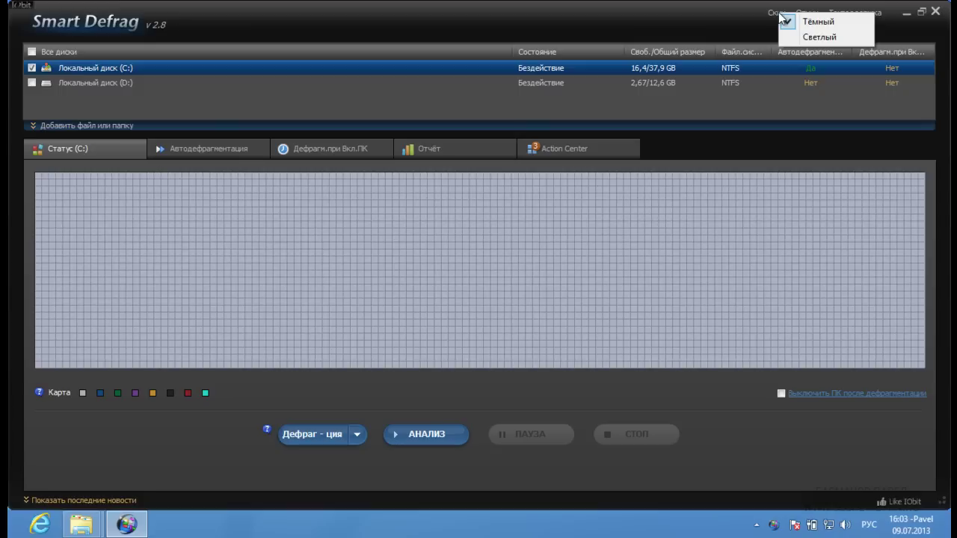
{"action": "left_click", "coordinate": [674, 34]}
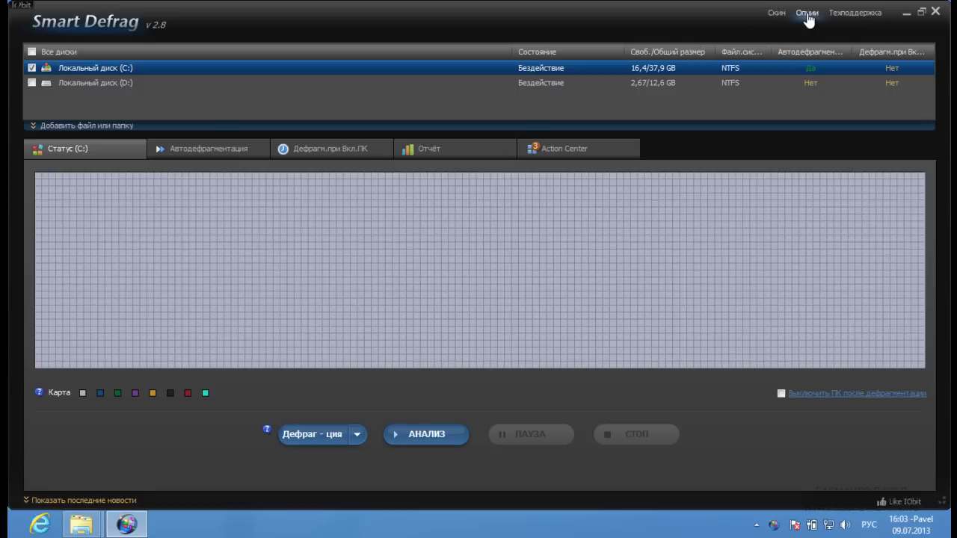
{"action": "left_click", "coordinate": [808, 13]}
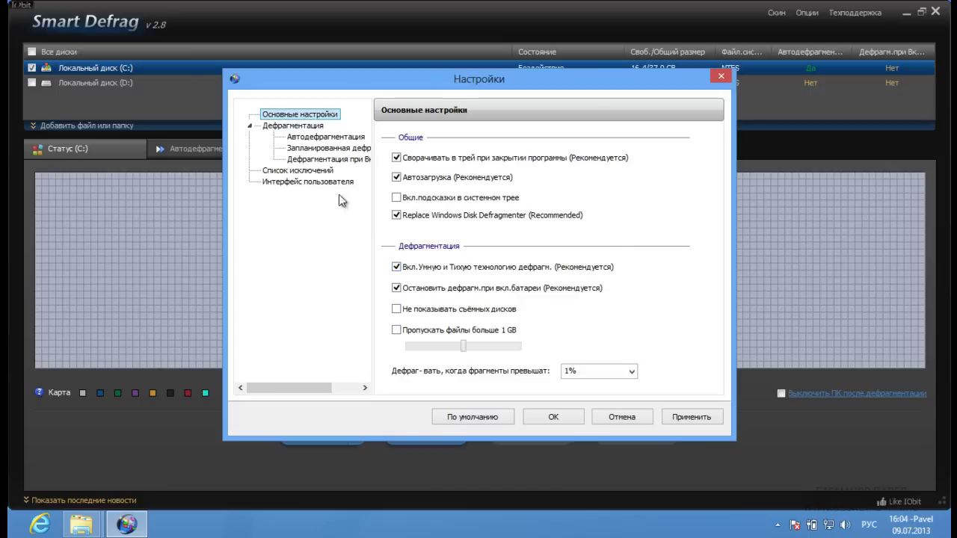
{"action": "left_click", "coordinate": [310, 128]}
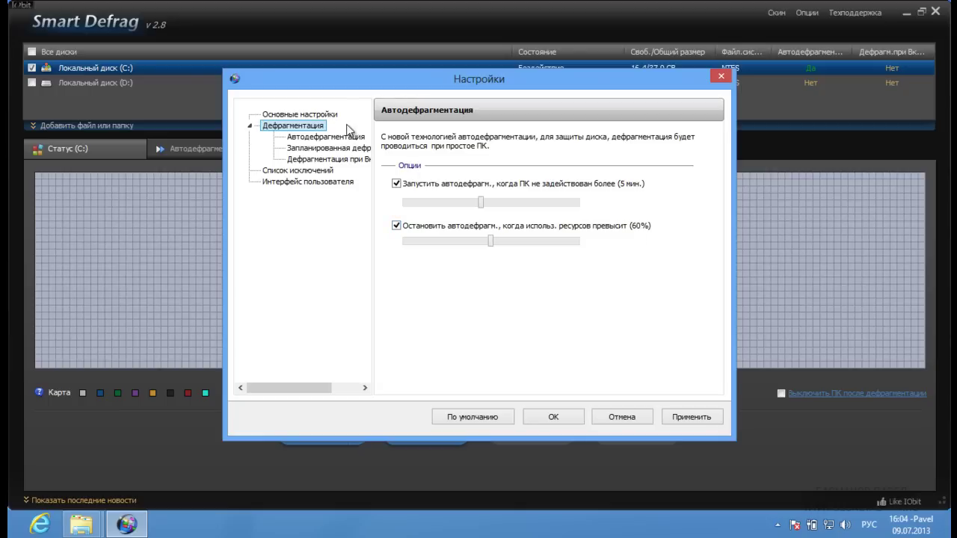
{"action": "left_click", "coordinate": [326, 137]}
{"action": "left_click", "coordinate": [348, 148]}
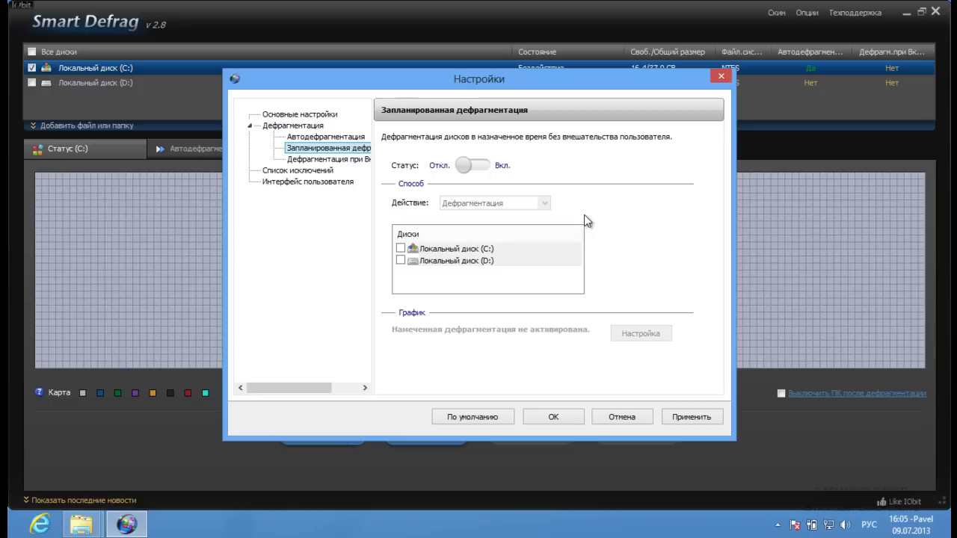
{"action": "left_click", "coordinate": [357, 160]}
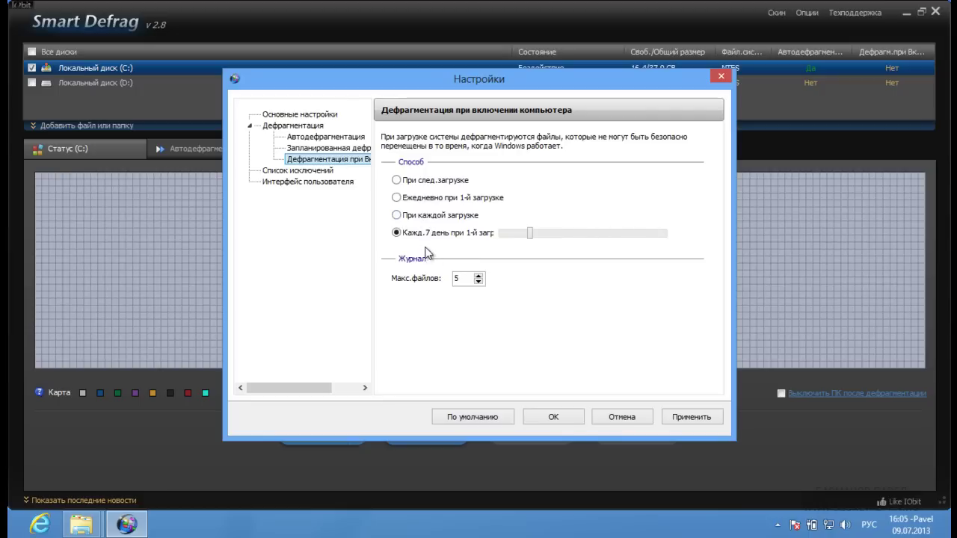
{"action": "left_click", "coordinate": [279, 176]}
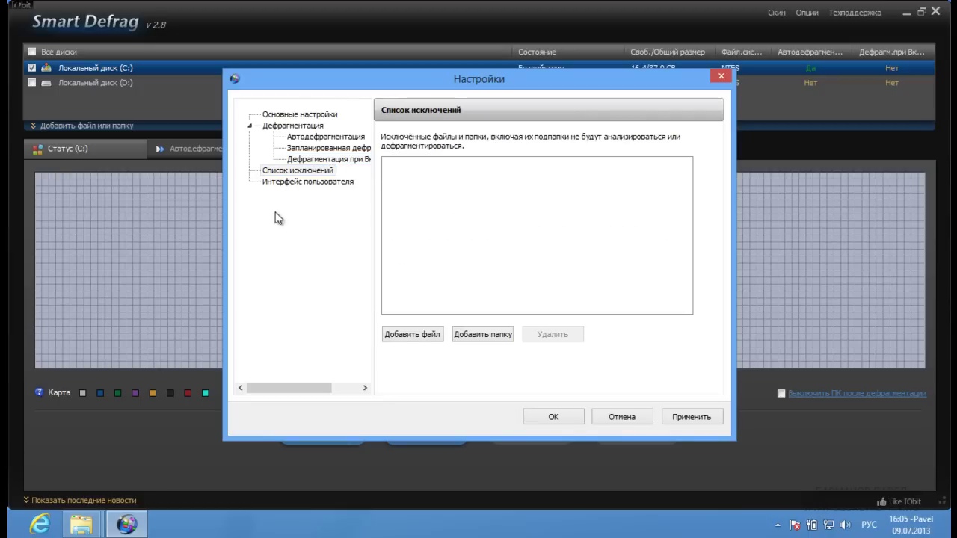
{"action": "left_click", "coordinate": [318, 183]}
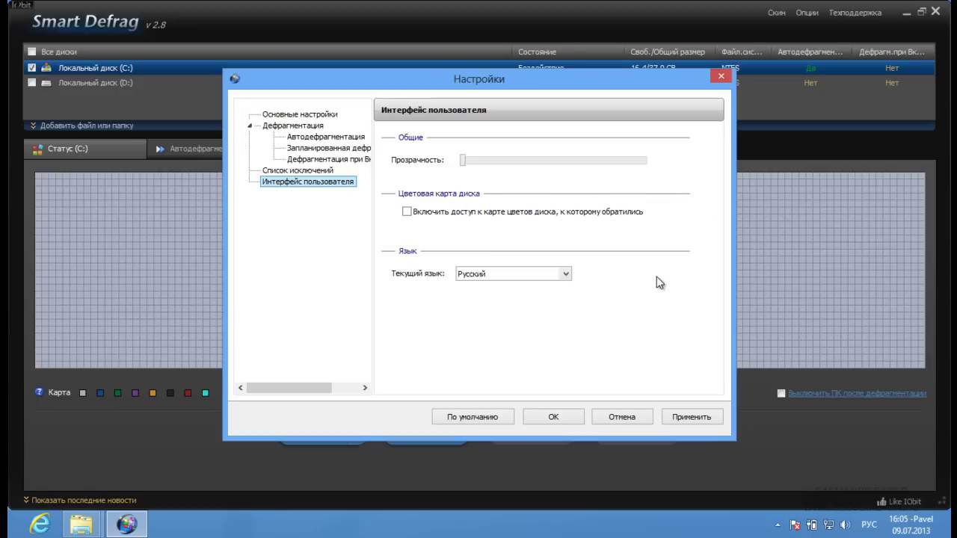
{"action": "left_click", "coordinate": [554, 417]}
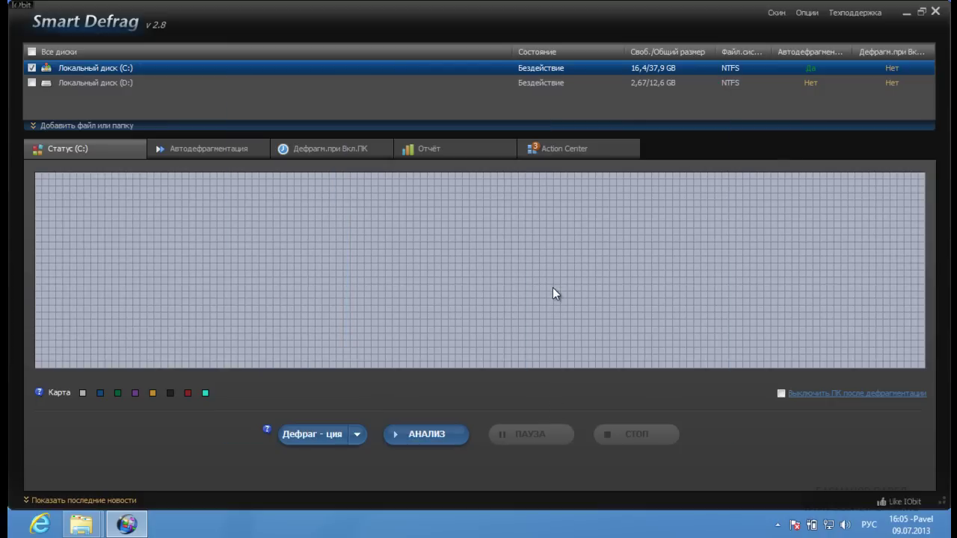
Look through the automatic defragmentation, boot-time defragmentation, report and Action Center views for drive C:.
{"action": "left_click", "coordinate": [201, 149]}
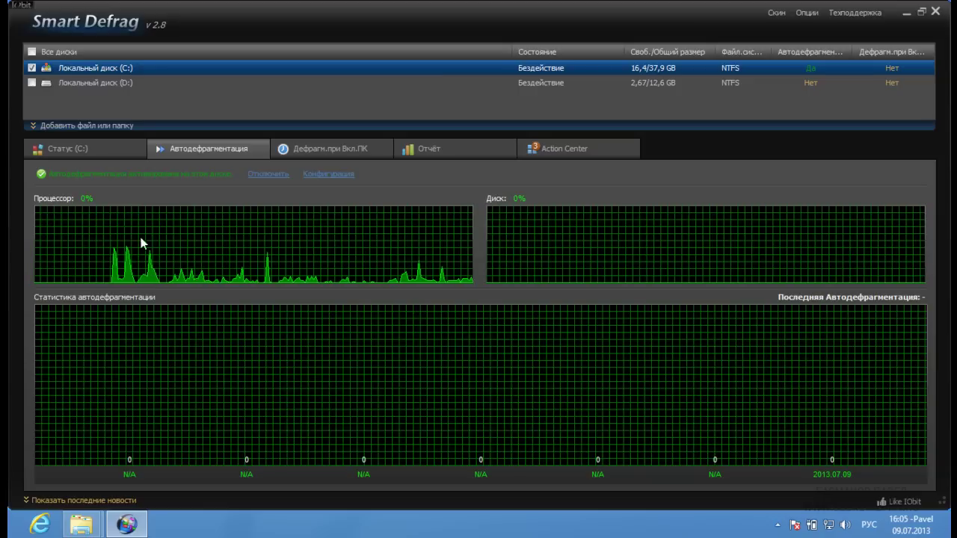
{"action": "left_click", "coordinate": [325, 154]}
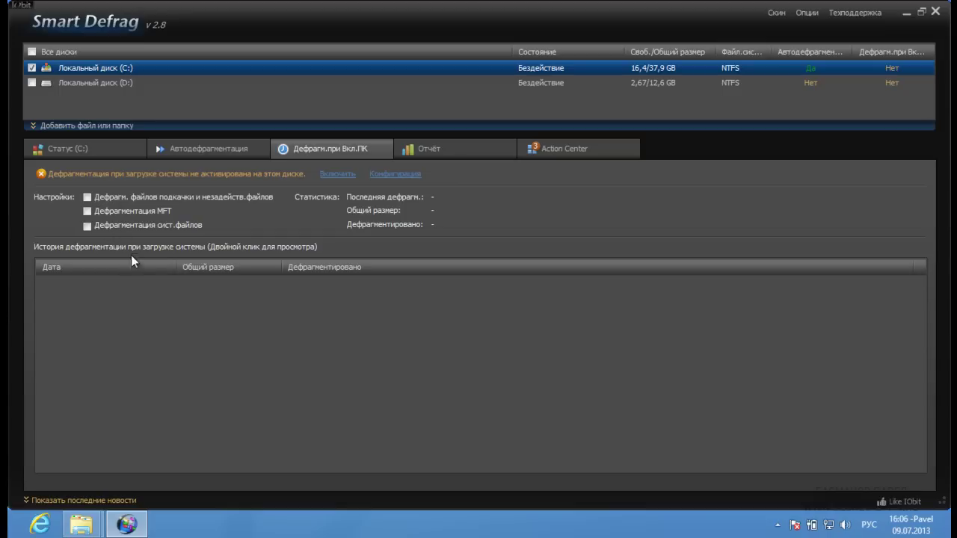
{"action": "left_click", "coordinate": [436, 149]}
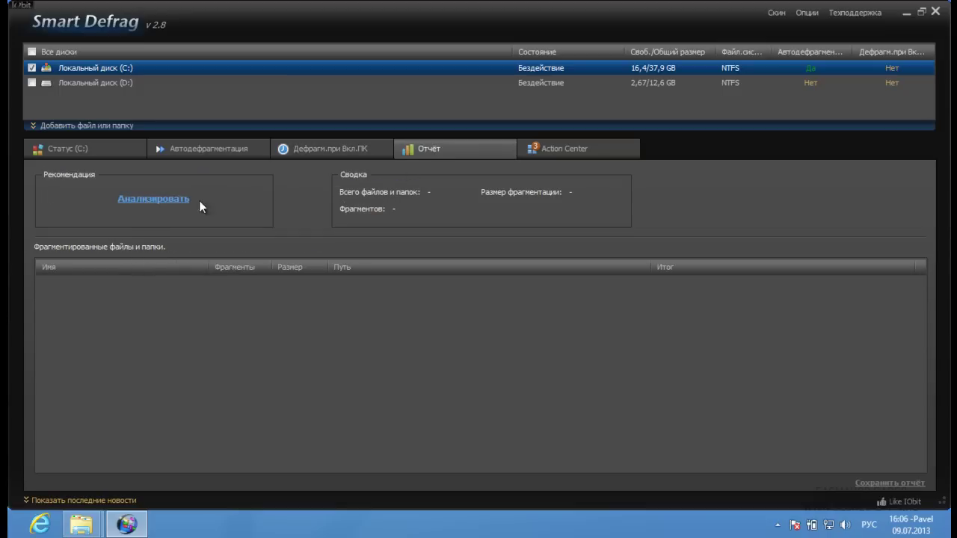
{"action": "left_click", "coordinate": [554, 153]}
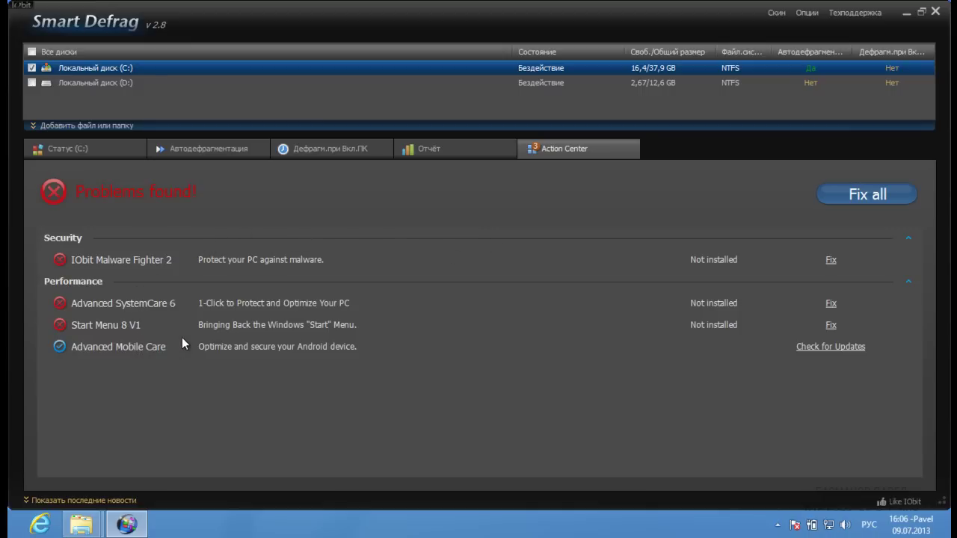
Enable automatic defragmentation for drive D: and run an analysis of both drives C: and D:.
{"action": "left_click", "coordinate": [139, 152]}
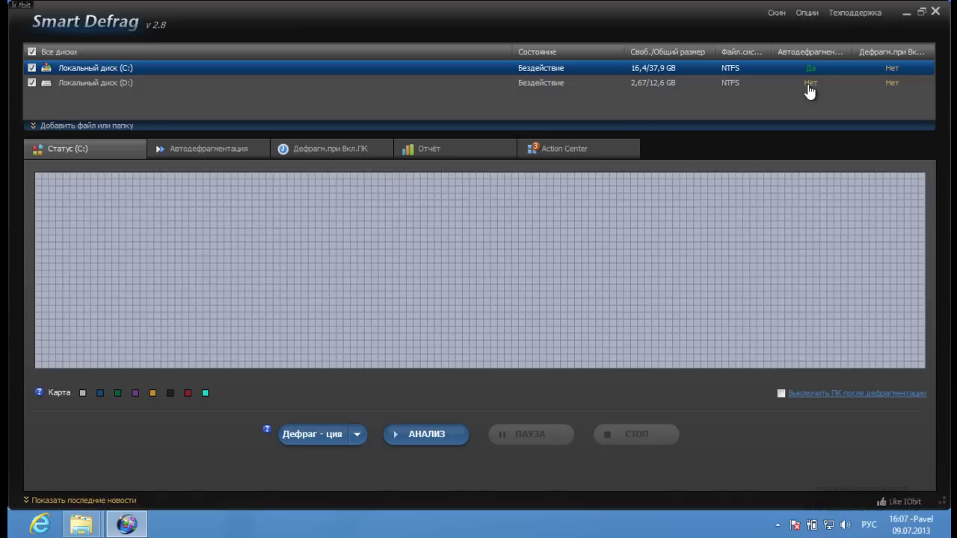
{"action": "left_click", "coordinate": [808, 85]}
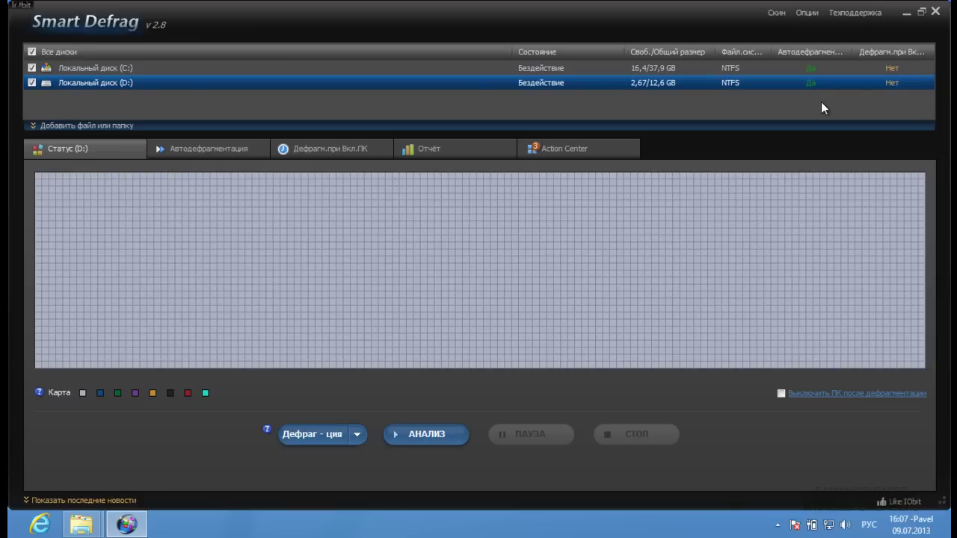
{"action": "left_click", "coordinate": [747, 67]}
{"action": "left_click", "coordinate": [745, 83]}
{"action": "left_click", "coordinate": [434, 434]}
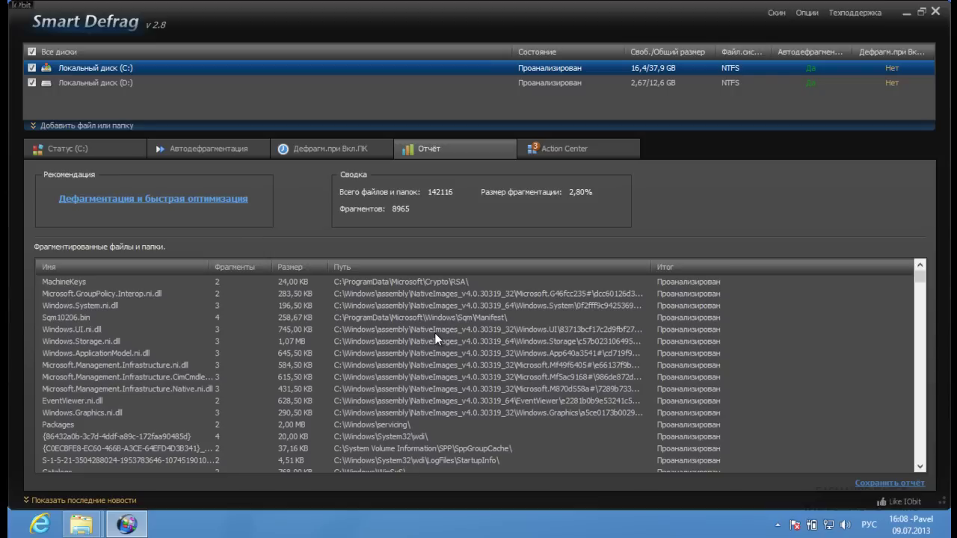
Examine the analyzed disk maps of drives C: and D: and the meaning of the map's colour legend.
{"action": "left_click", "coordinate": [64, 151]}
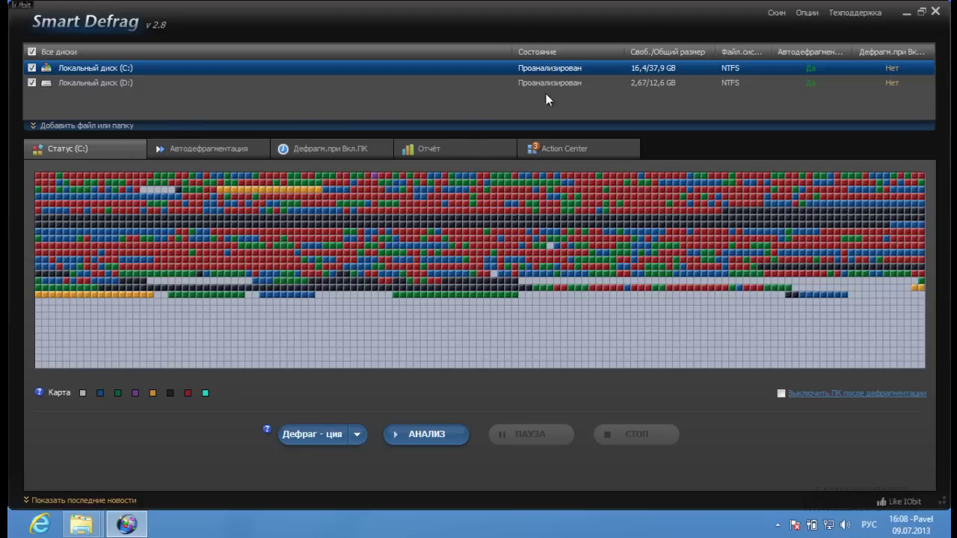
{"action": "left_click", "coordinate": [568, 84]}
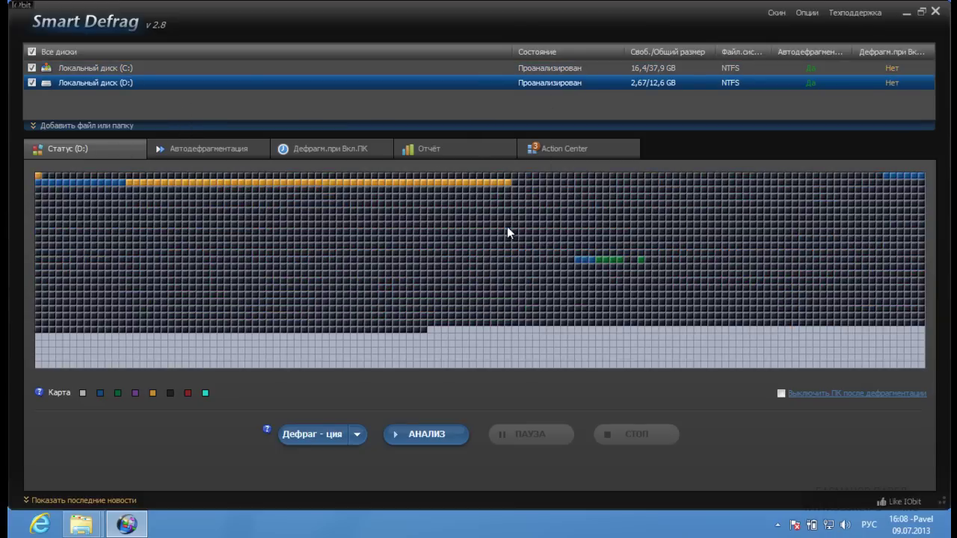
{"action": "mouse_move", "coordinate": [171, 394]}
{"action": "left_click", "coordinate": [551, 67]}
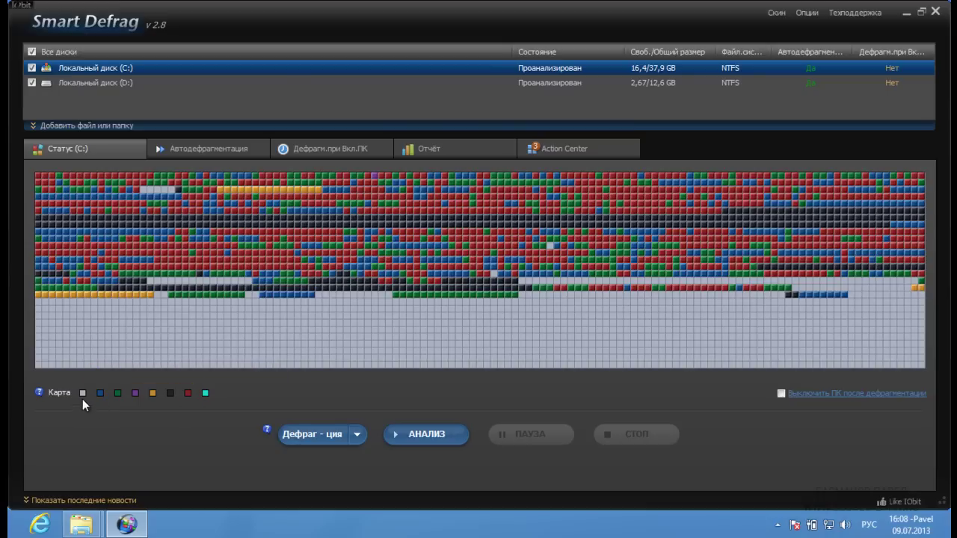
{"action": "mouse_move", "coordinate": [80, 390]}
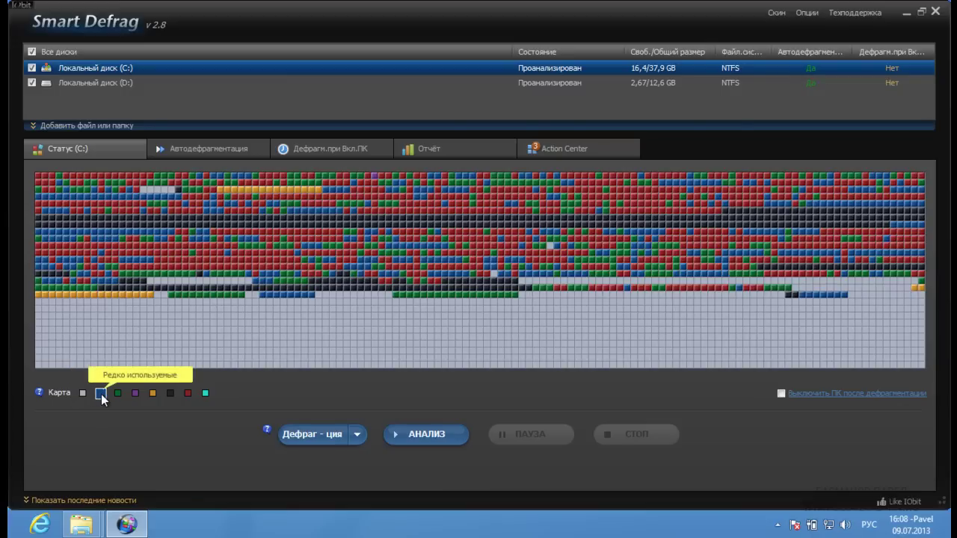
{"action": "mouse_move", "coordinate": [118, 399]}
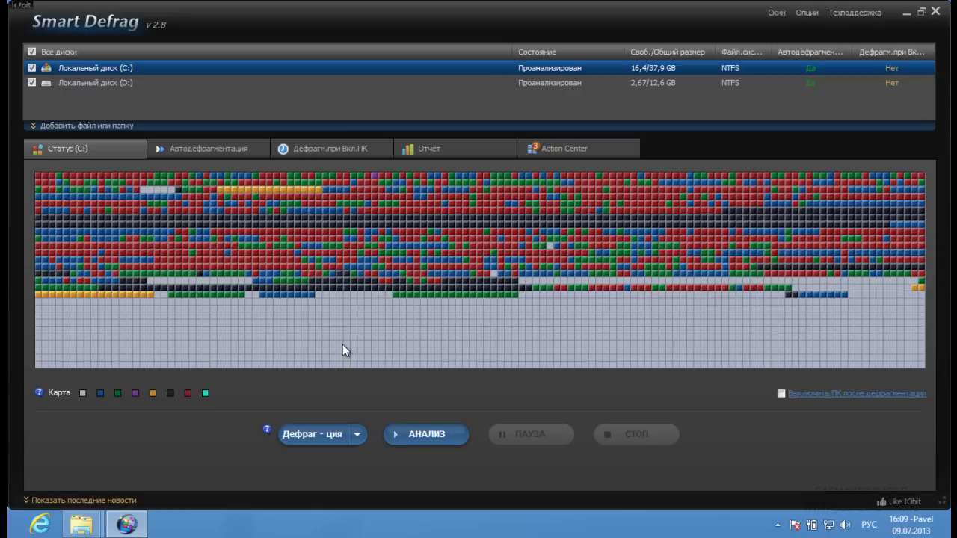
Run defragmentation with fast optimization on drives C: and D:.
{"action": "left_click", "coordinate": [358, 434]}
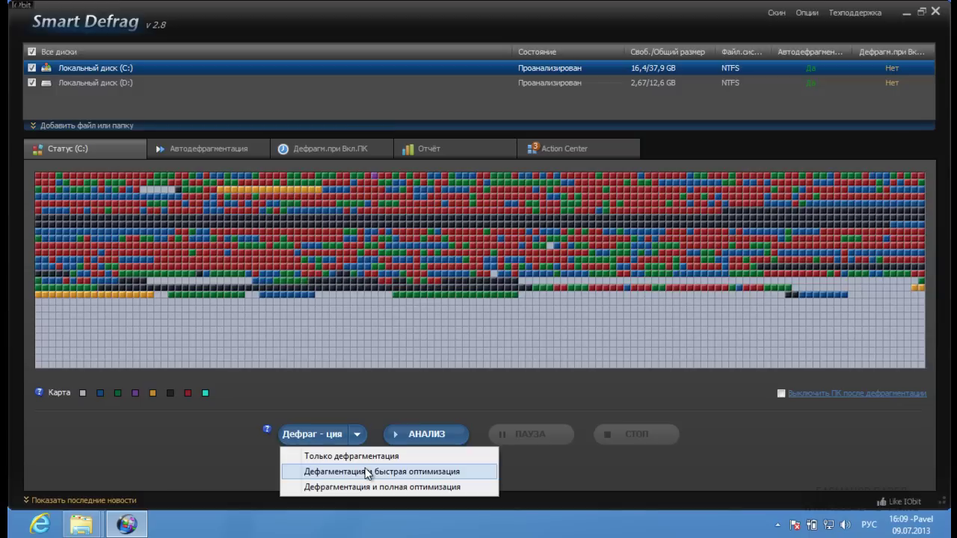
{"action": "left_click", "coordinate": [366, 472]}
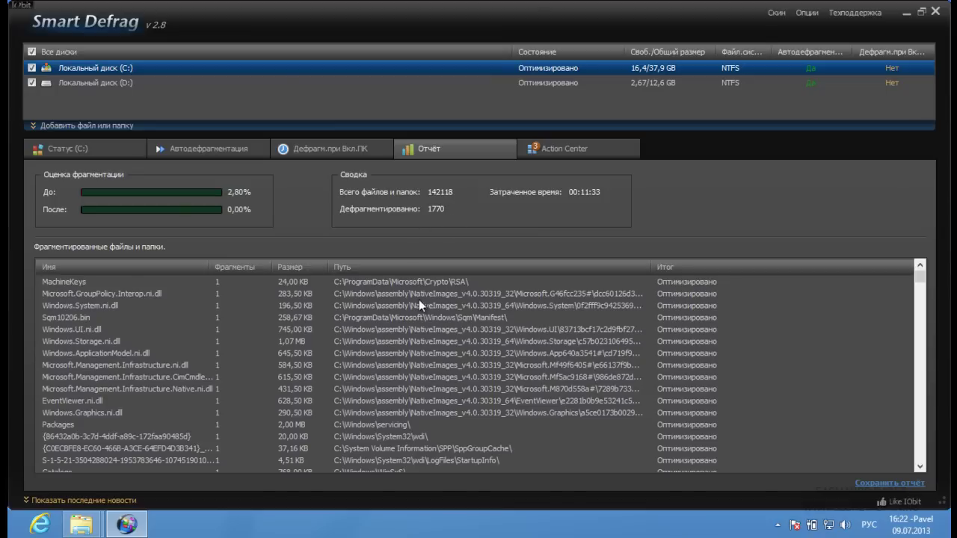
Stop the automatic analysis of drive C: from its status view, and open the drive's report.
{"action": "left_click", "coordinate": [46, 147]}
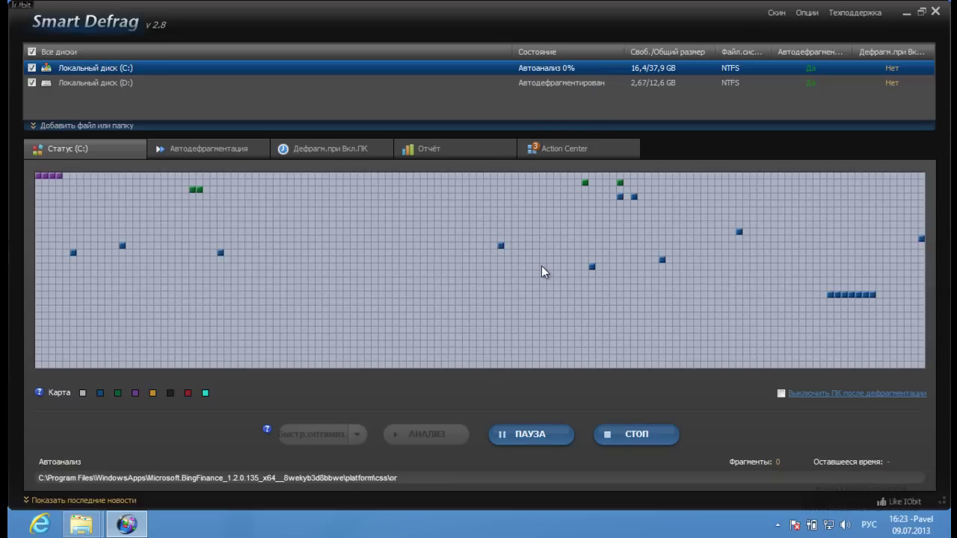
{"action": "left_click", "coordinate": [631, 438]}
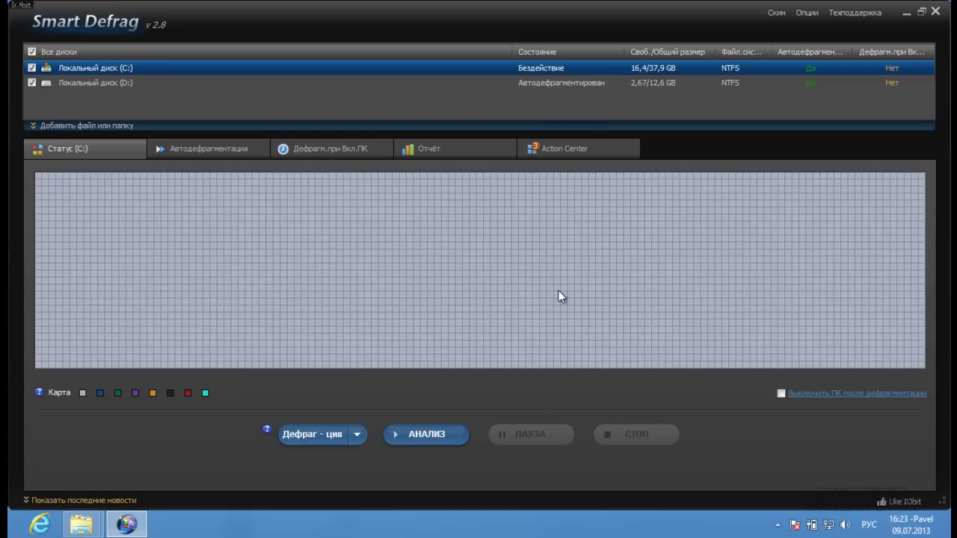
{"action": "left_click", "coordinate": [455, 155]}
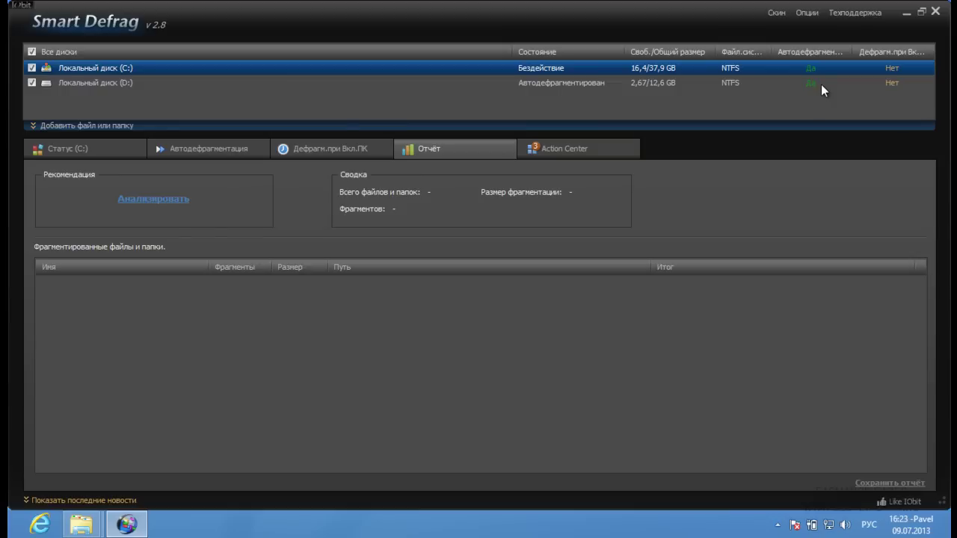
In the automatic defragmentation settings, disable both the start after 5 idle minutes and the stop when resource usage exceeds 60%.
{"action": "left_click", "coordinate": [807, 13]}
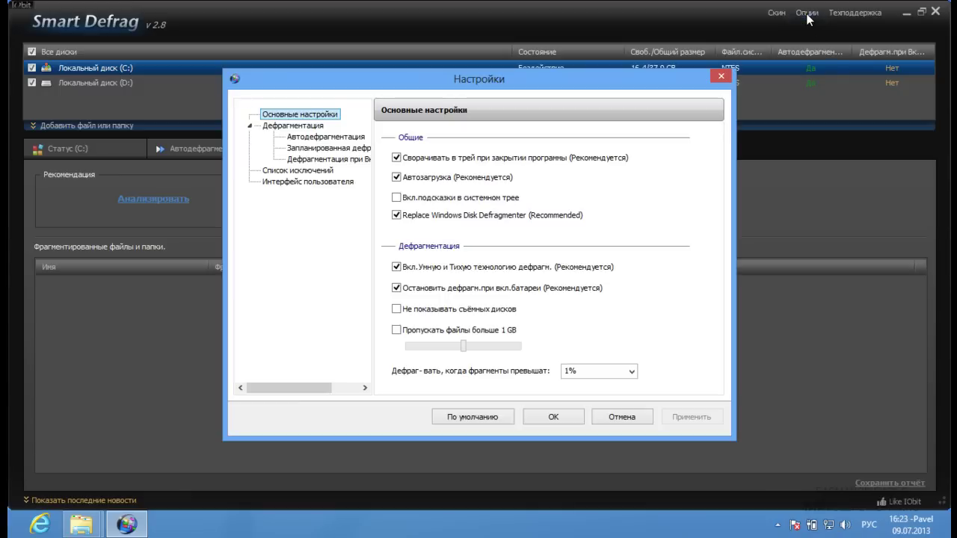
{"action": "left_click", "coordinate": [326, 137]}
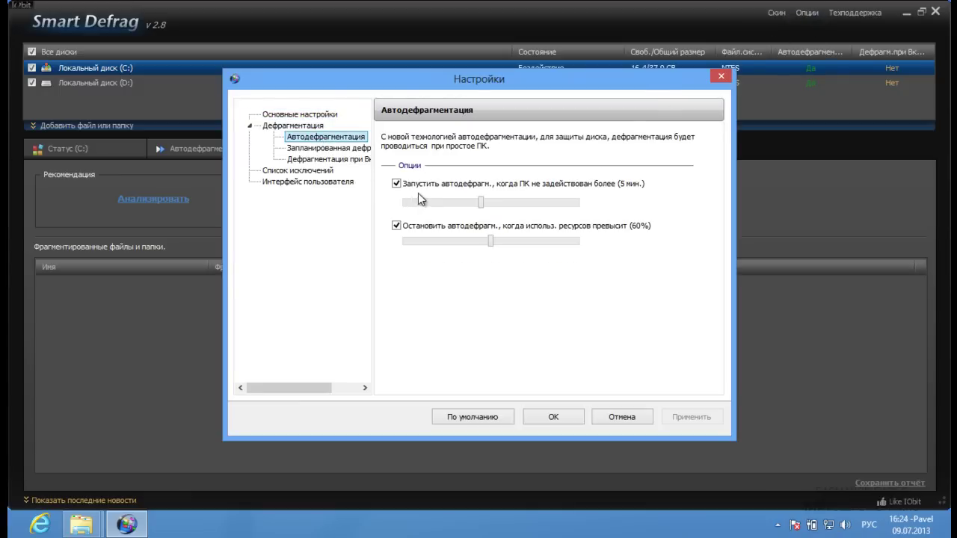
{"action": "left_click", "coordinate": [396, 183]}
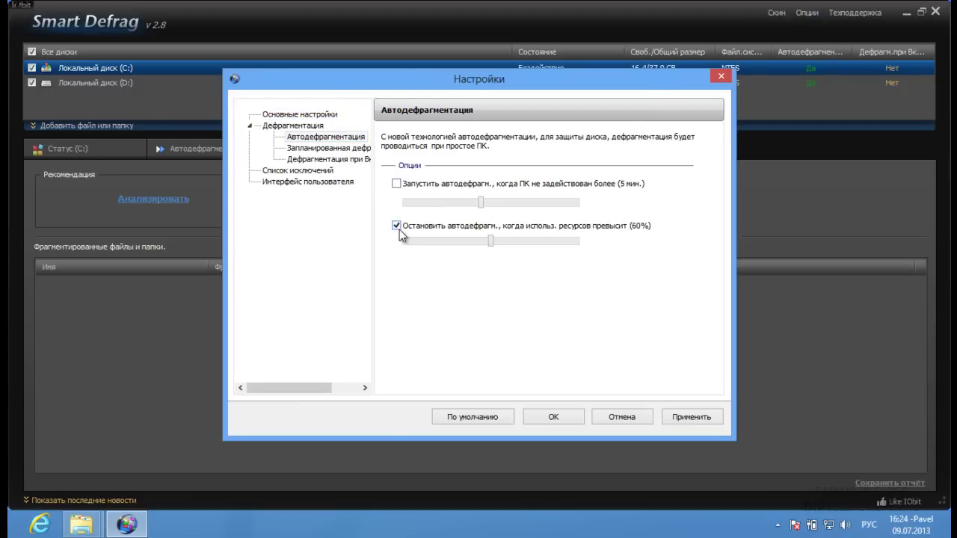
{"action": "left_click", "coordinate": [396, 225]}
Turn on scheduled defragmentation in the program settings.
{"action": "left_click", "coordinate": [344, 150]}
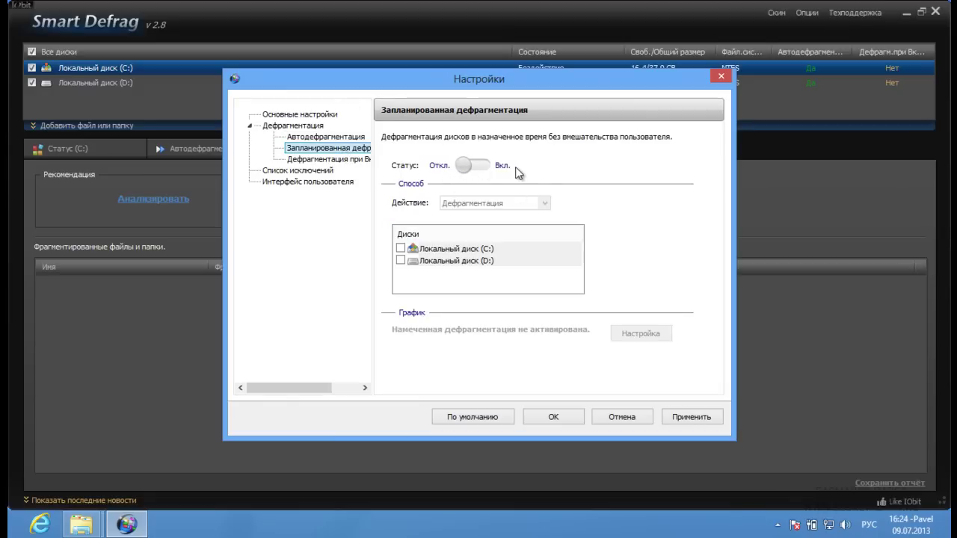
{"action": "left_click", "coordinate": [483, 166]}
{"action": "left_click", "coordinate": [499, 167]}
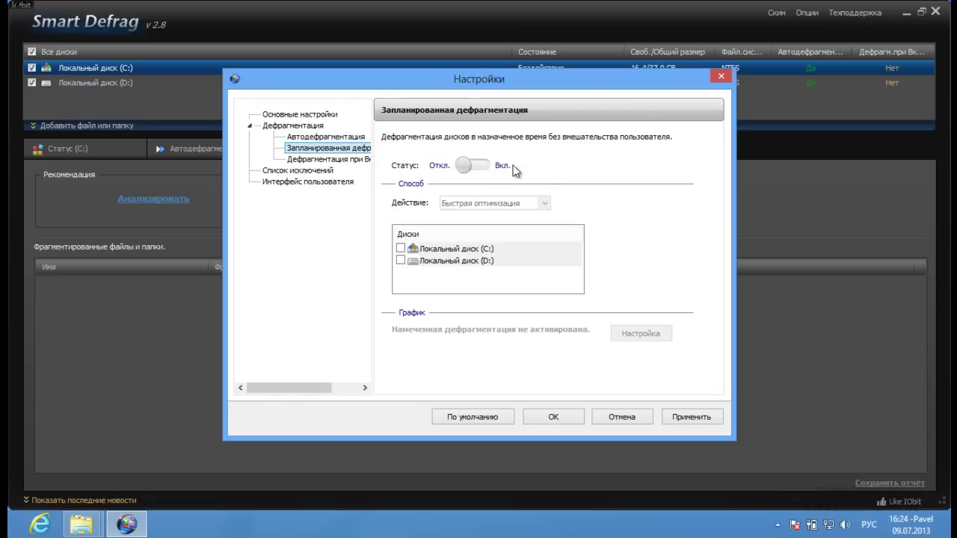
{"action": "left_click", "coordinate": [494, 168]}
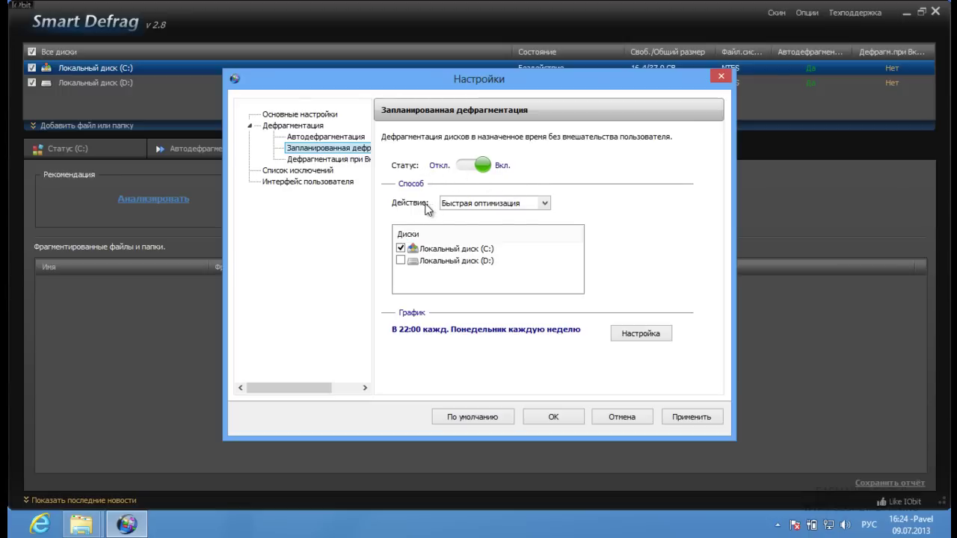
Set the scheduled defragmentation action to full optimization and include drive D: alongside drive C:.
{"action": "left_click", "coordinate": [543, 204]}
{"action": "left_click", "coordinate": [543, 205]}
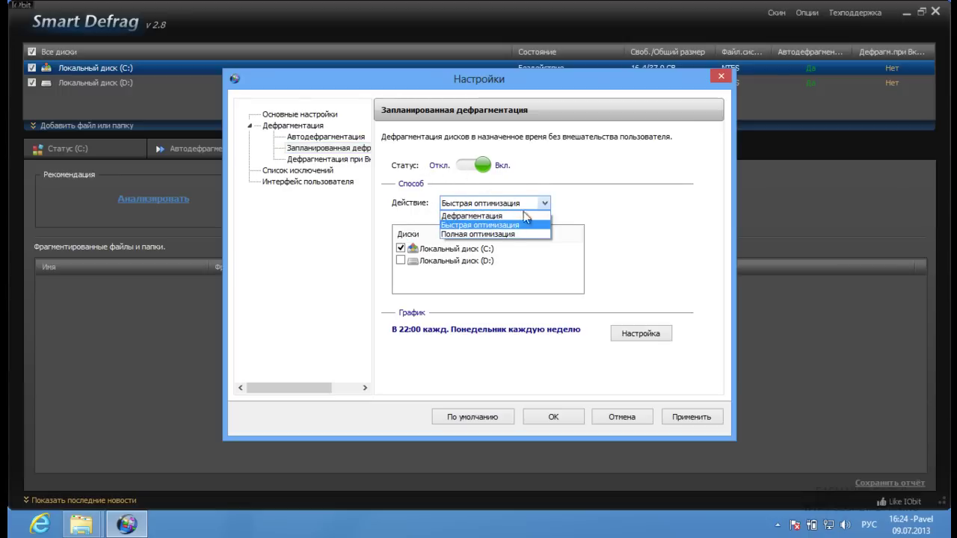
{"action": "left_click", "coordinate": [495, 234]}
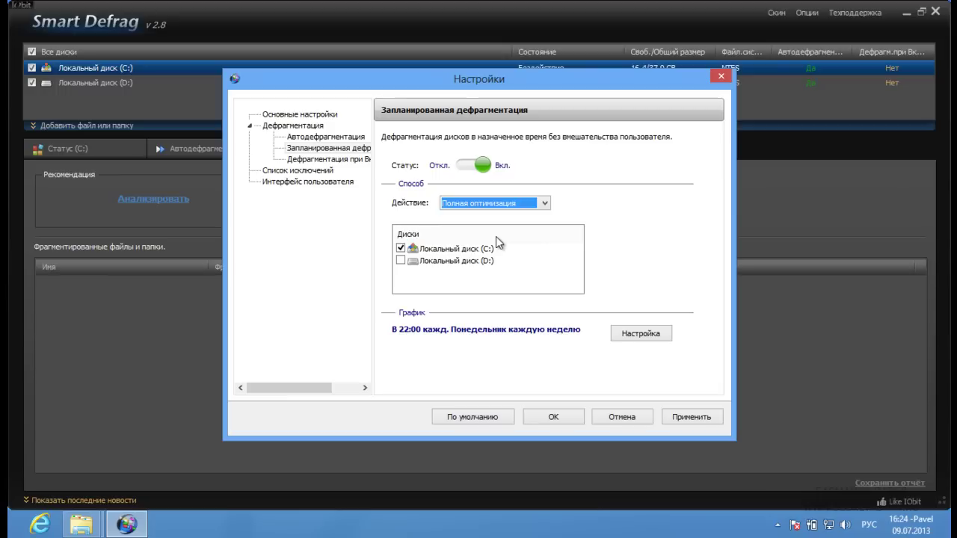
{"action": "left_click", "coordinate": [401, 260]}
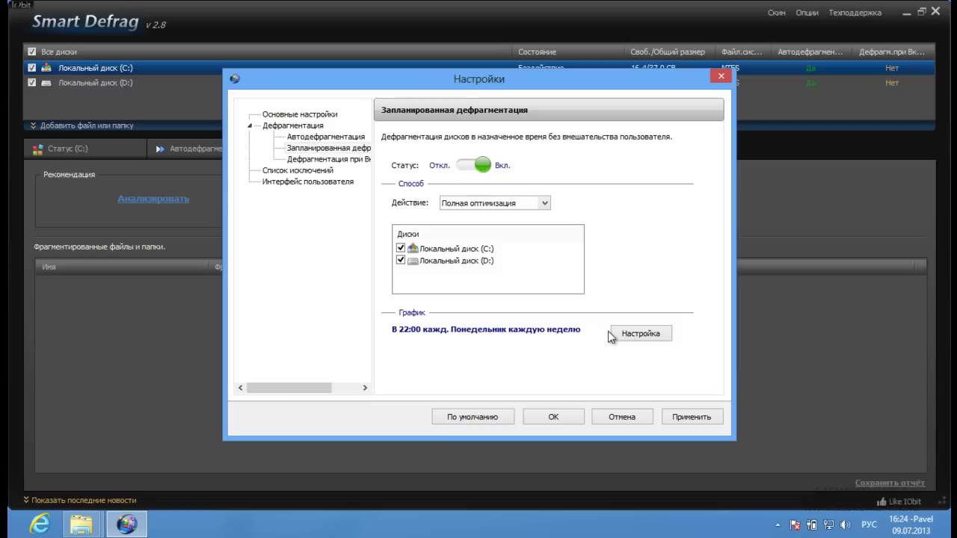
Configure the weekly Monday 22:00 task not to start on battery power and to stop when the battery kicks in, and apply the settings.
{"action": "left_click", "coordinate": [639, 337]}
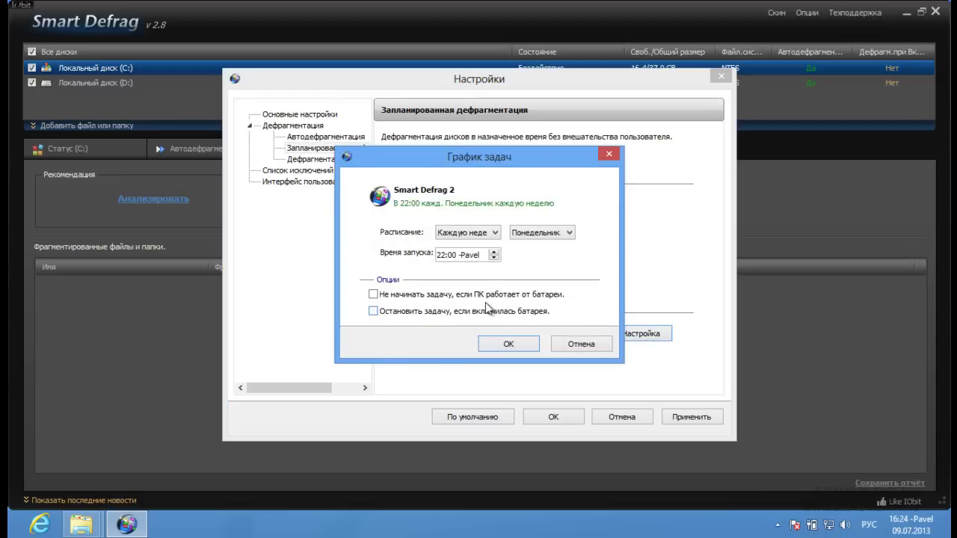
{"action": "left_click", "coordinate": [495, 233]}
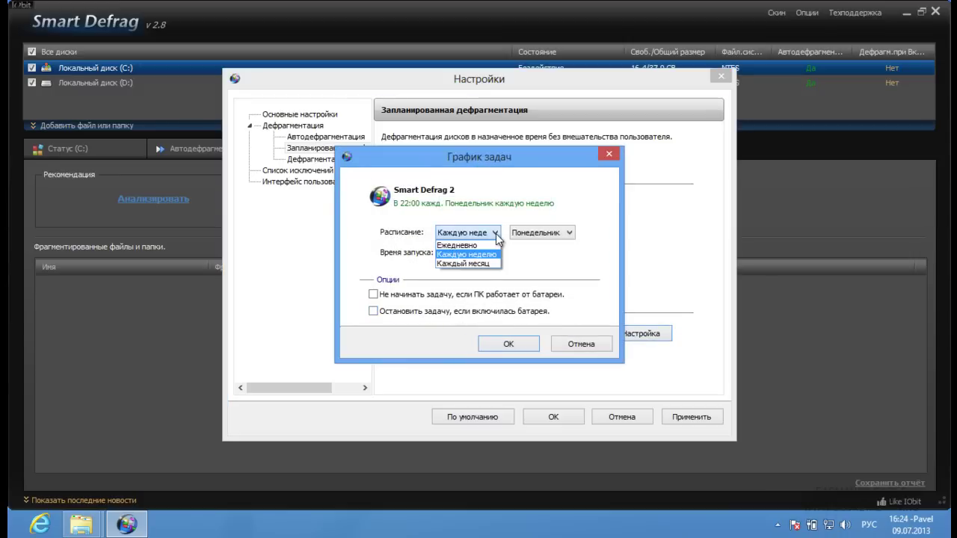
{"action": "left_click", "coordinate": [495, 233]}
{"action": "left_click", "coordinate": [570, 232]}
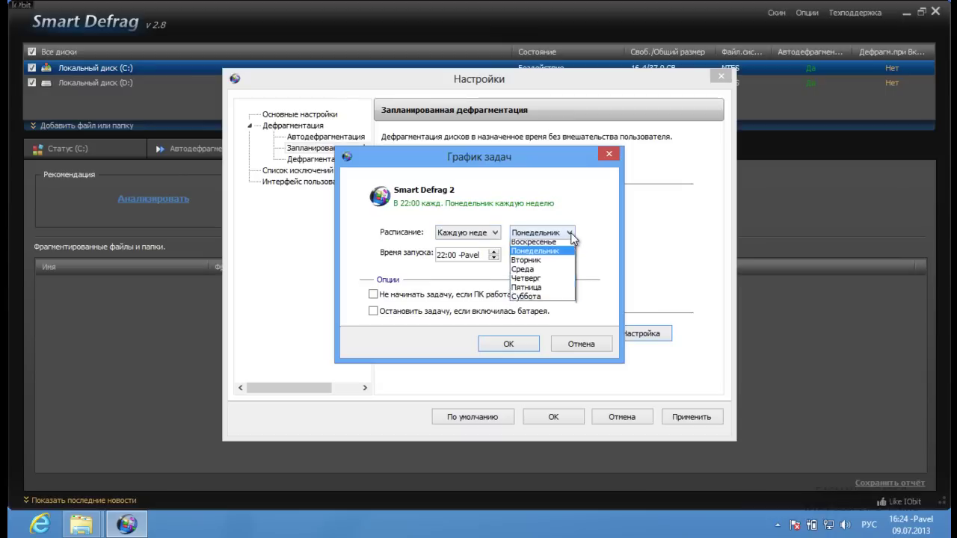
{"action": "left_click", "coordinate": [570, 233]}
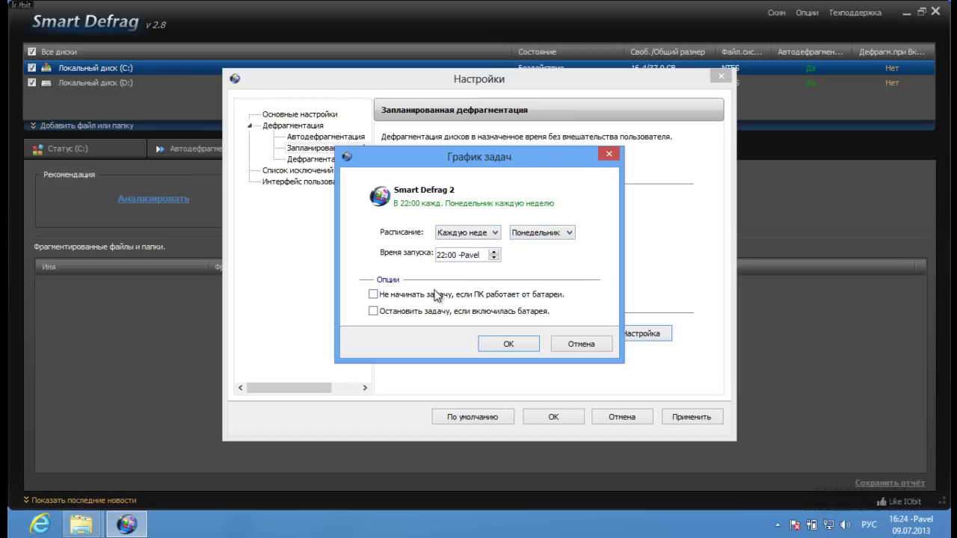
{"action": "left_click", "coordinate": [373, 296]}
{"action": "left_click", "coordinate": [375, 312]}
{"action": "left_click", "coordinate": [508, 346]}
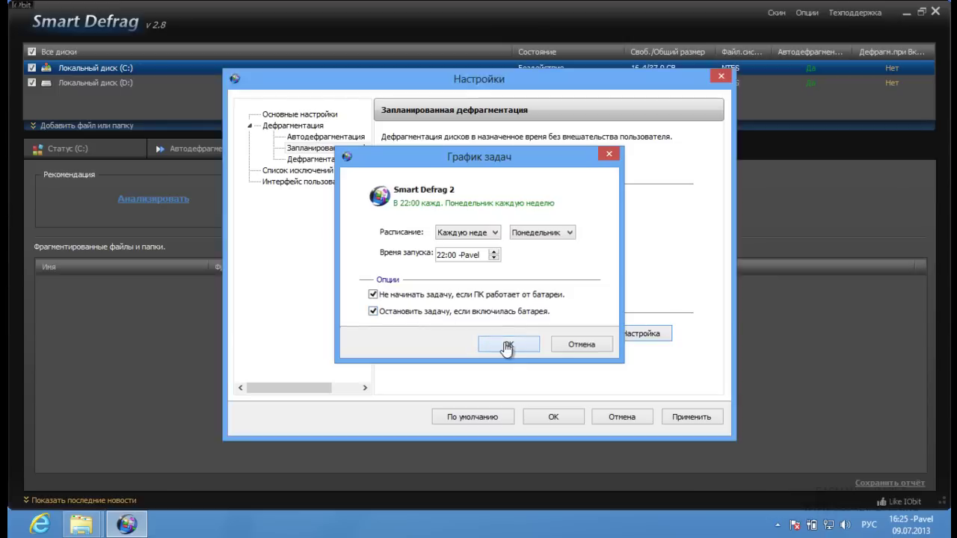
{"action": "left_click", "coordinate": [689, 419]}
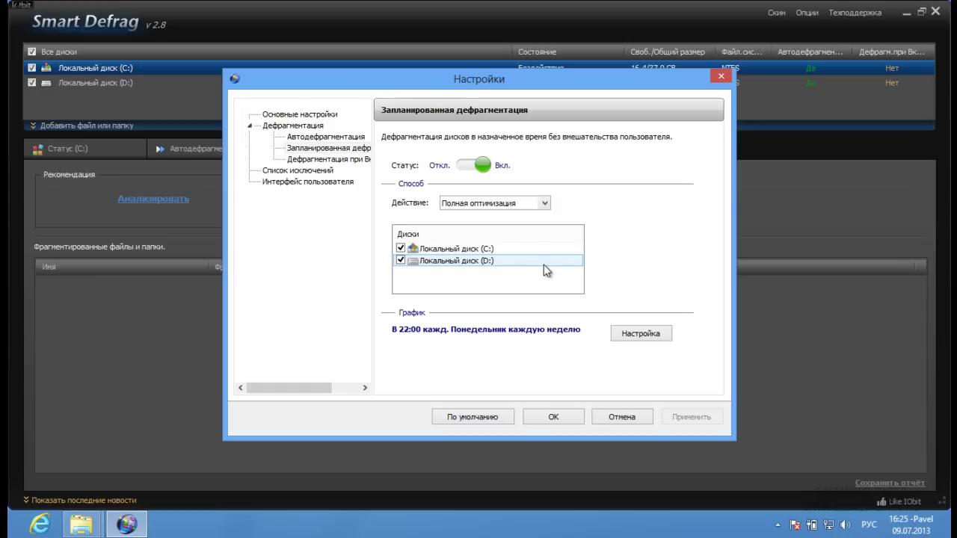
Review the boot-time defragmentation, exclusion list and user interface settings, and close the settings.
{"action": "left_click", "coordinate": [318, 159]}
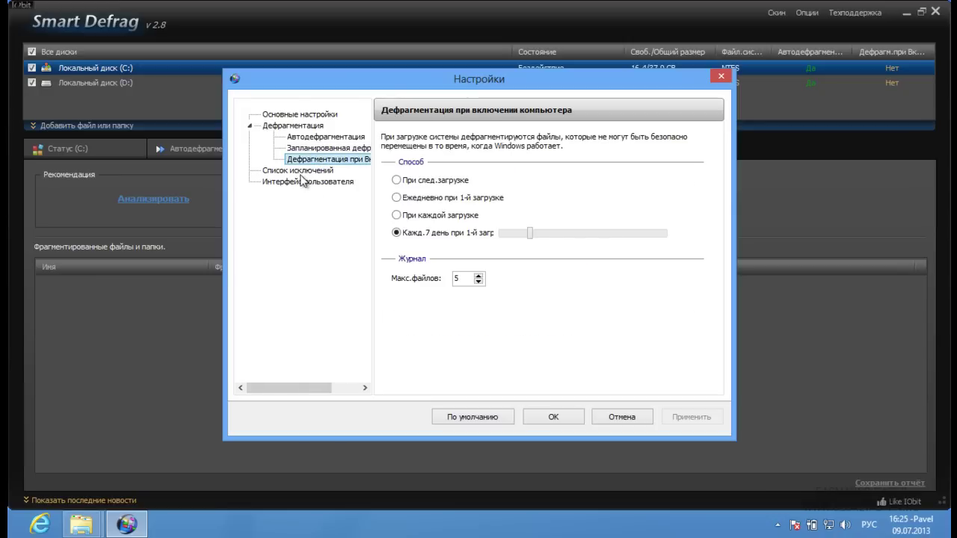
{"action": "left_click", "coordinate": [306, 171]}
{"action": "left_click", "coordinate": [301, 182]}
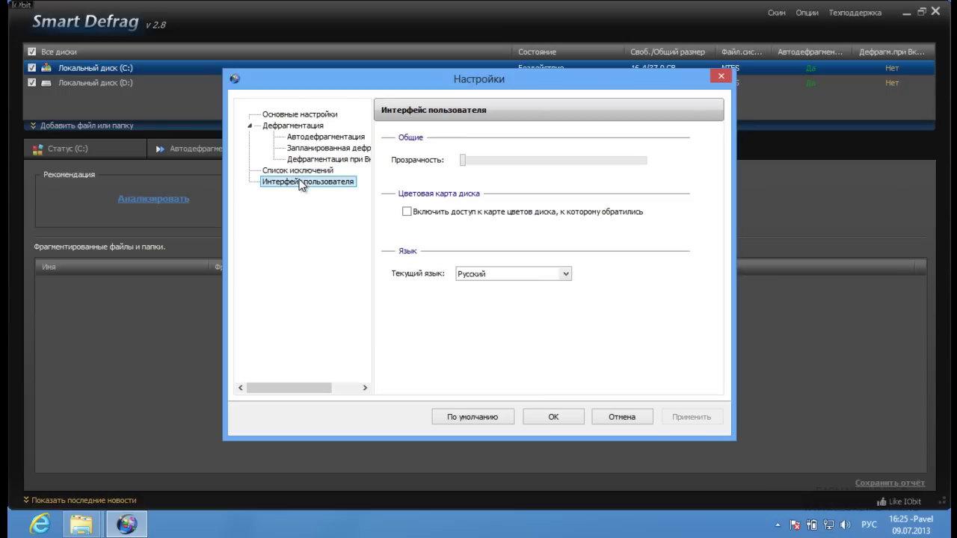
{"action": "left_click", "coordinate": [552, 418]}
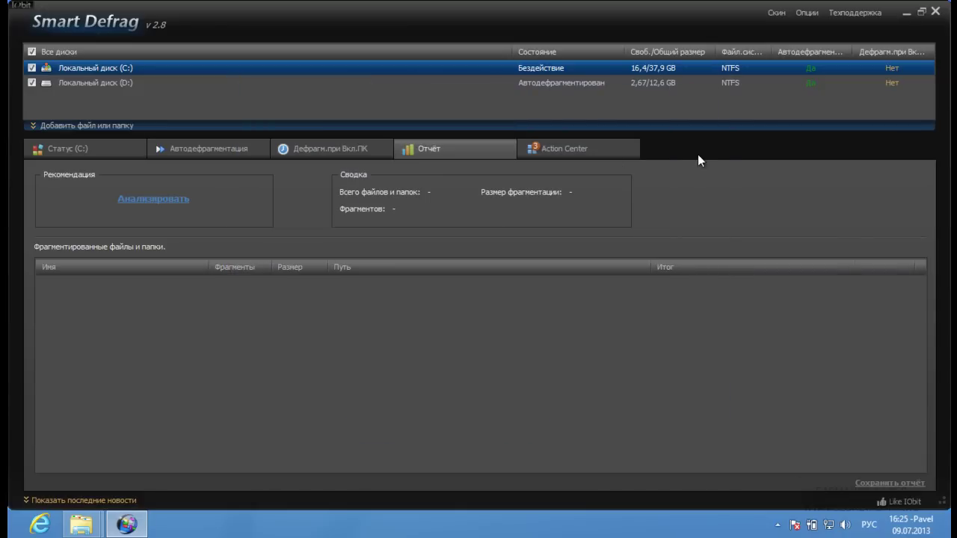
Close Smart Defrag and the open Downloads and Computer folder windows, and relaunch Smart Defrag from the desktop.
{"action": "left_click", "coordinate": [934, 11]}
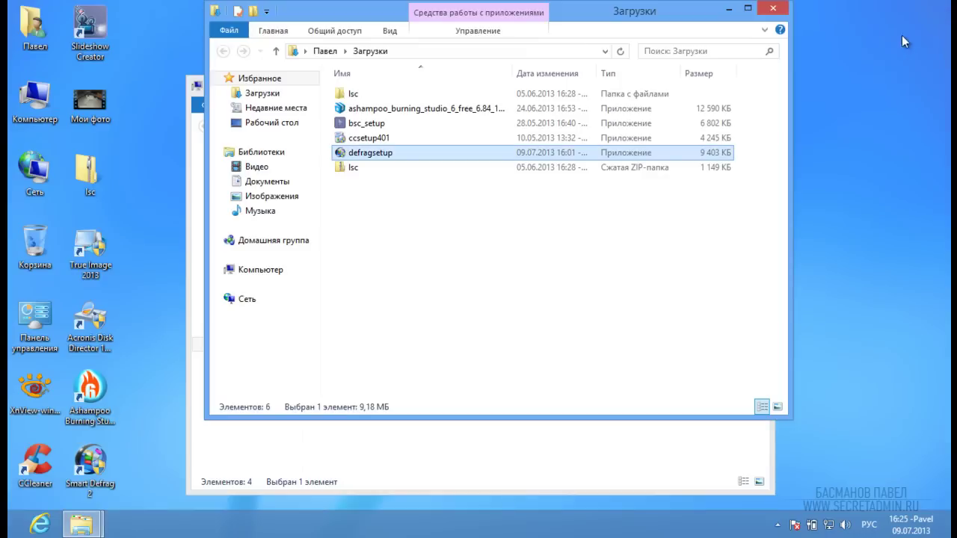
{"action": "left_click", "coordinate": [773, 8]}
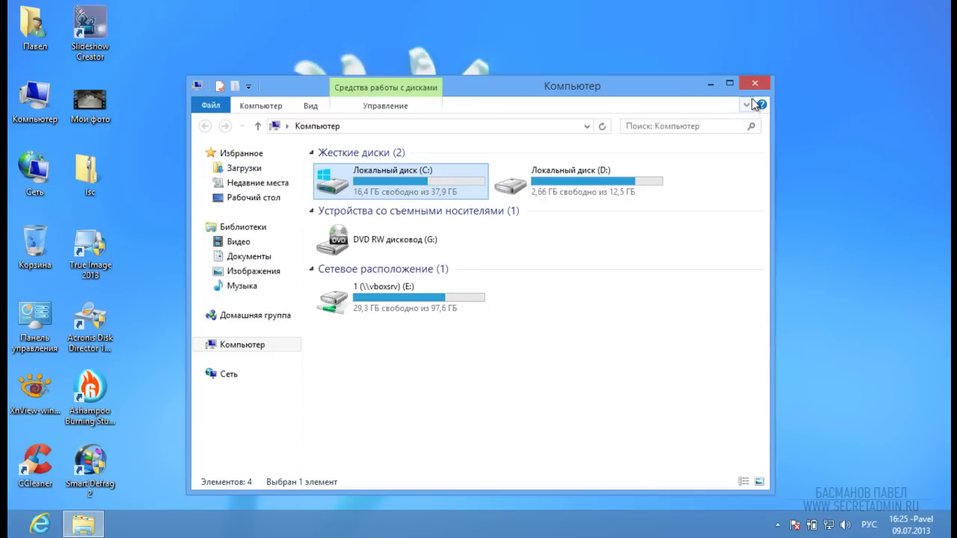
{"action": "left_click", "coordinate": [755, 84]}
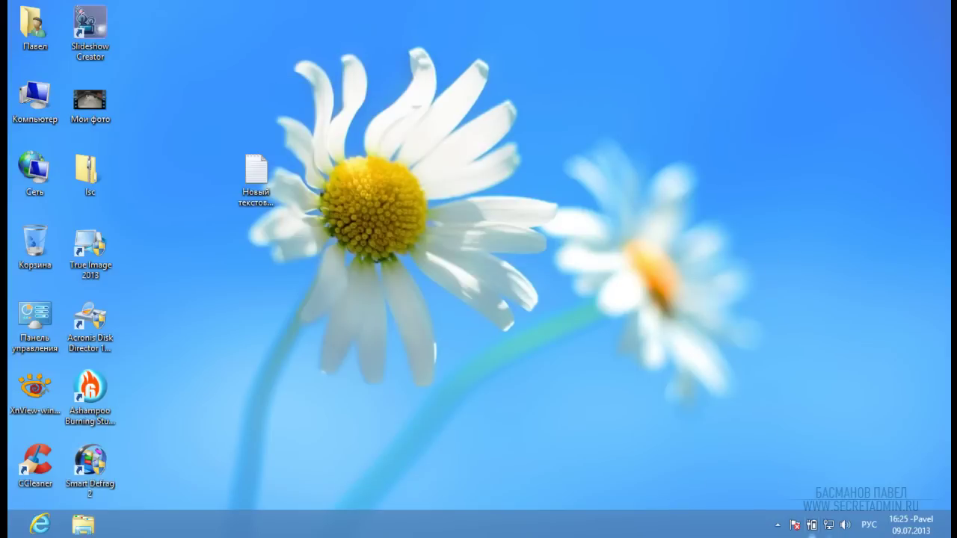
{"action": "mouse_move", "coordinate": [809, 529]}
{"action": "double_click", "coordinate": [90, 467]}
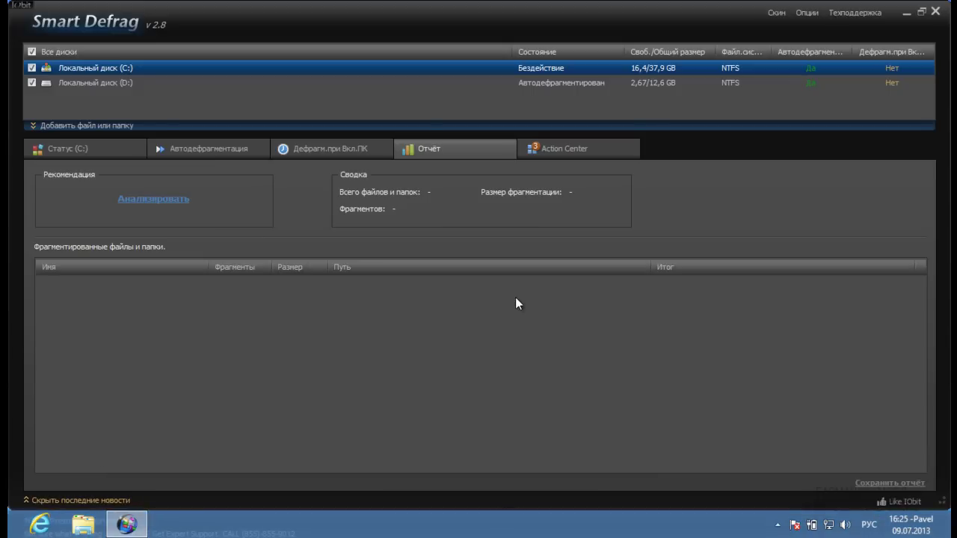
View the program's About information and return to the status view of drive C:.
{"action": "left_click", "coordinate": [854, 15]}
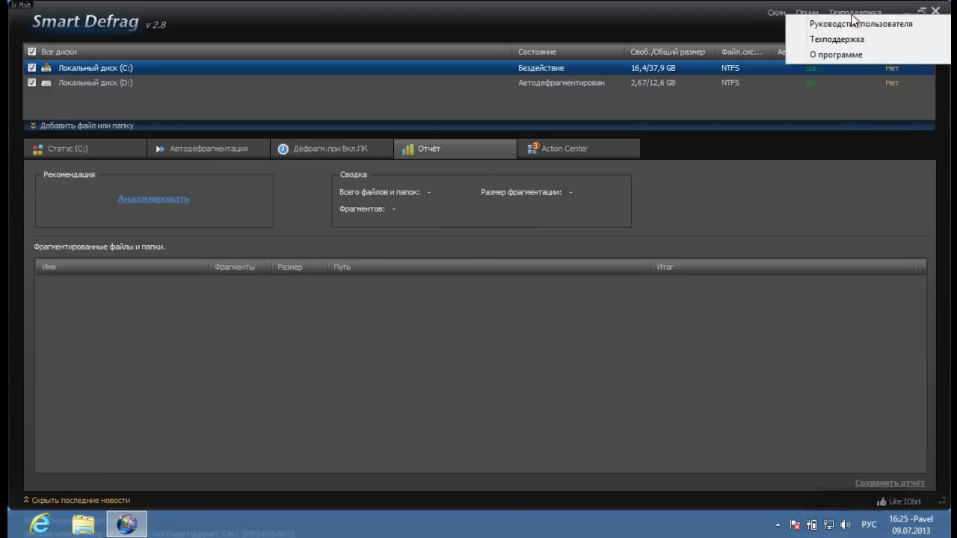
{"action": "left_click", "coordinate": [827, 54]}
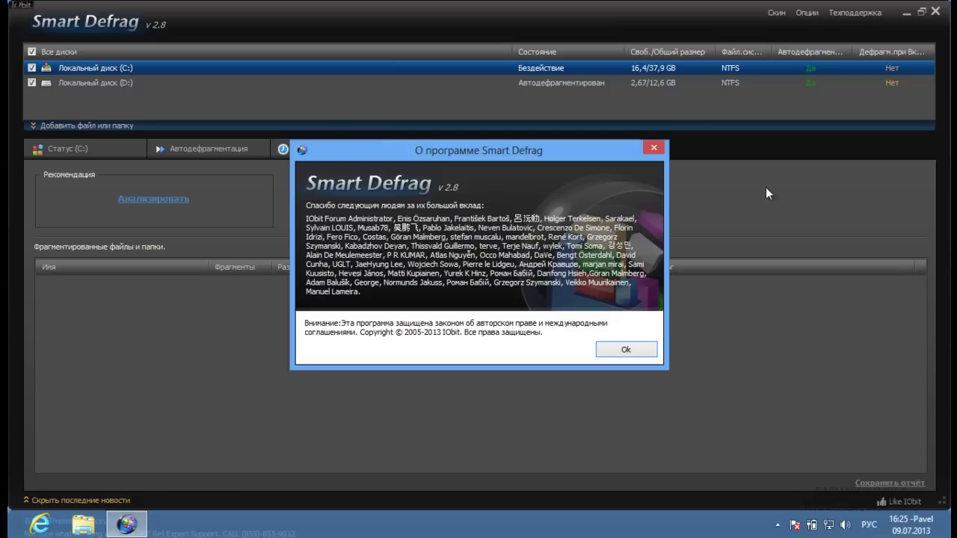
{"action": "left_click", "coordinate": [614, 350]}
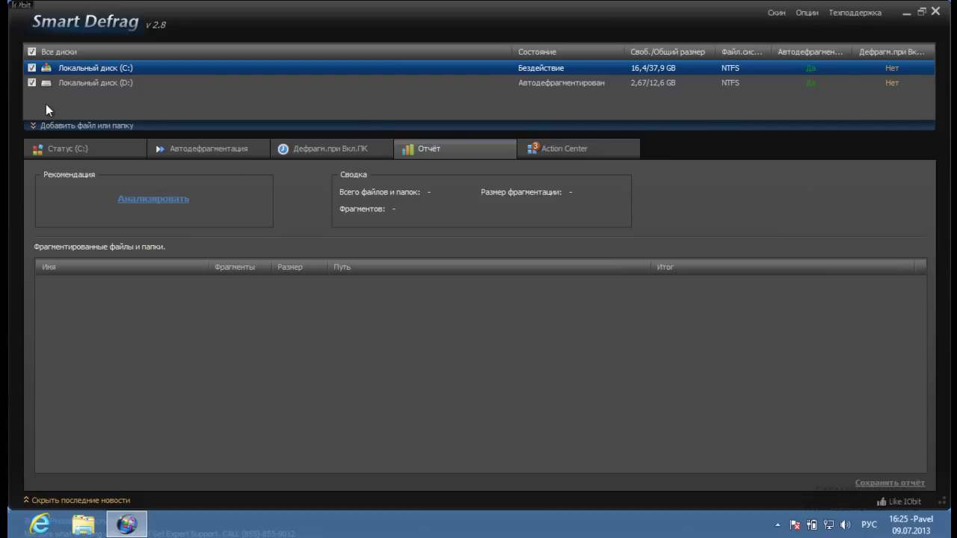
{"action": "left_click", "coordinate": [69, 151]}
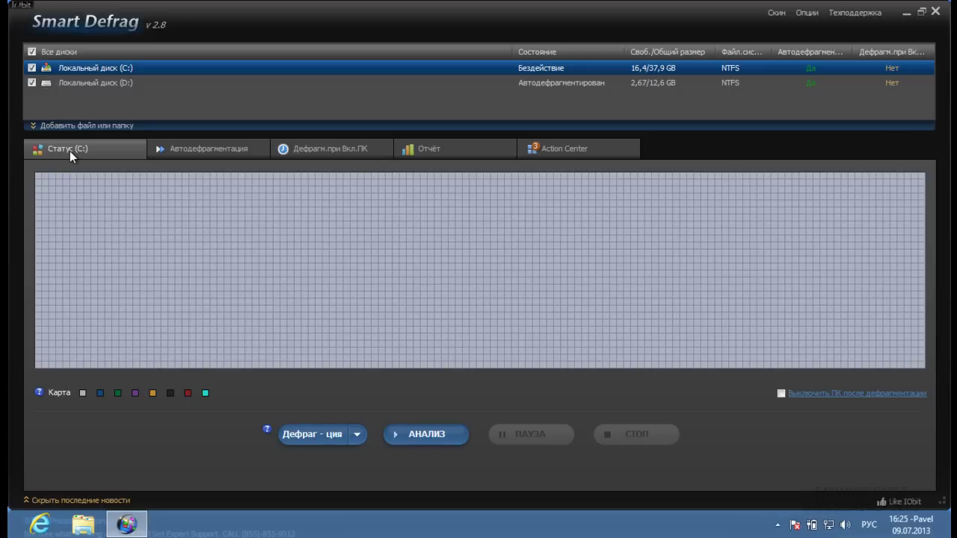